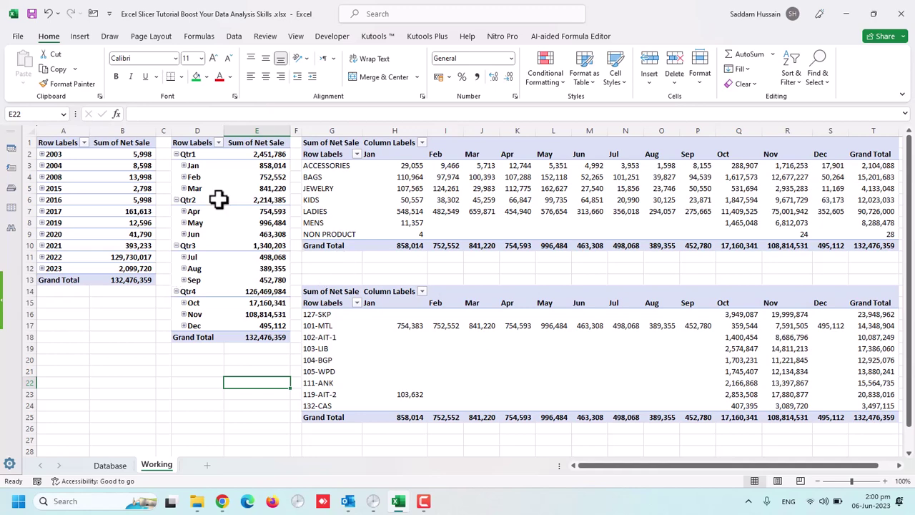
Step: Select cells in the year and item-code pivot tables, including the 2004 row
{"action": "left_click", "coordinate": [127, 154]}
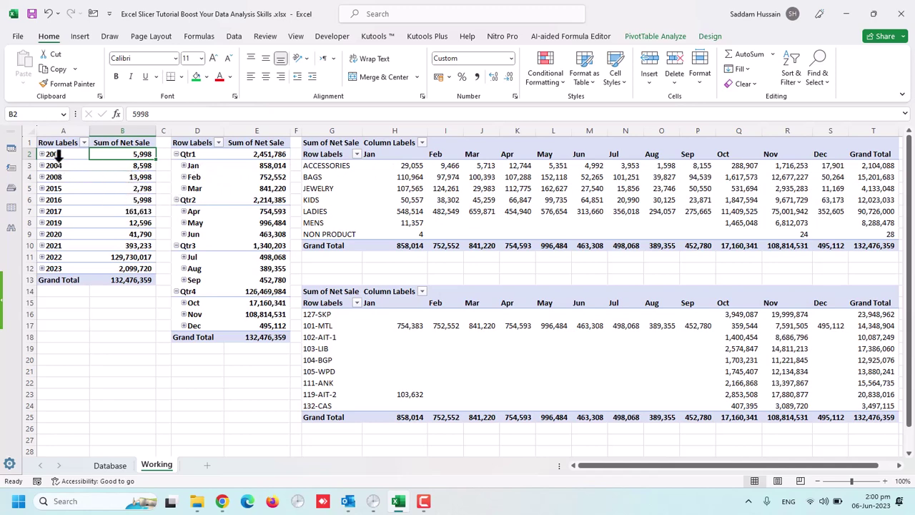
{"action": "left_click", "coordinate": [335, 168]}
{"action": "left_click", "coordinate": [332, 333]}
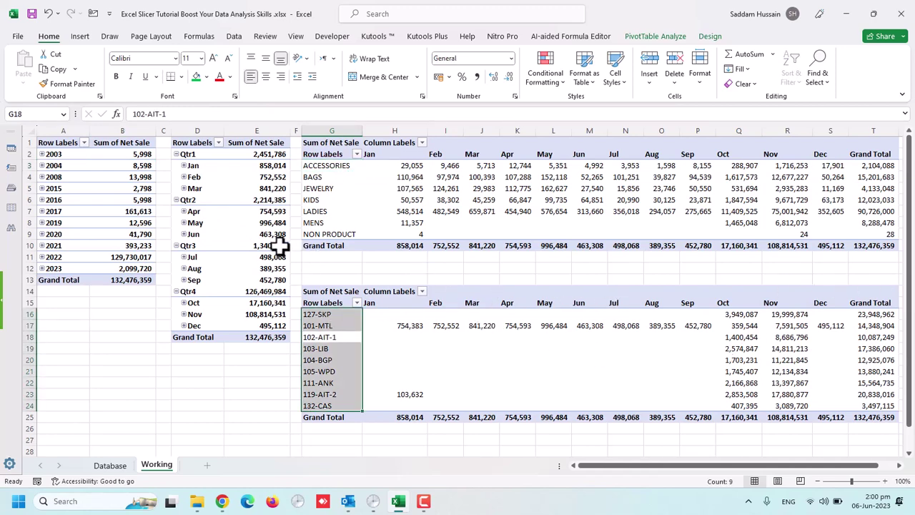
{"action": "left_click", "coordinate": [122, 178]}
{"action": "left_click", "coordinate": [77, 165]}
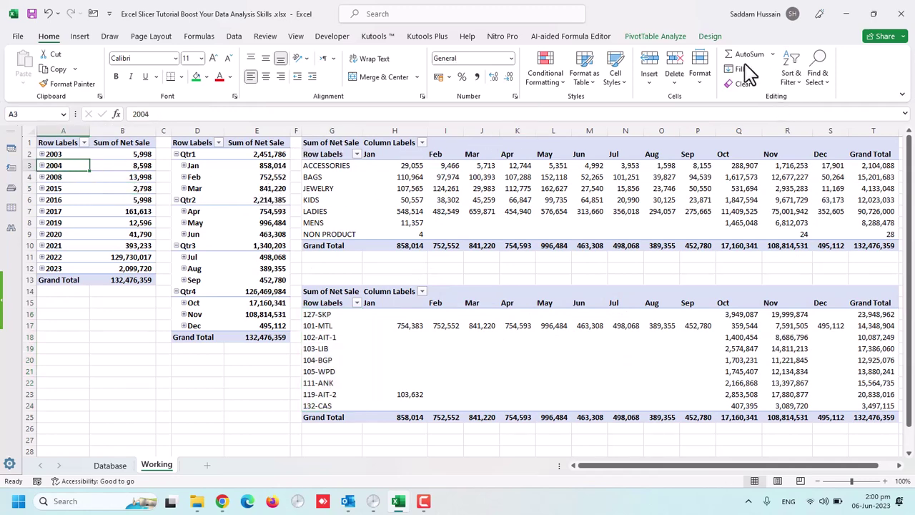
Step: Insert a timeline for the Date field from PivotTable Analyze
{"action": "left_click", "coordinate": [674, 38]}
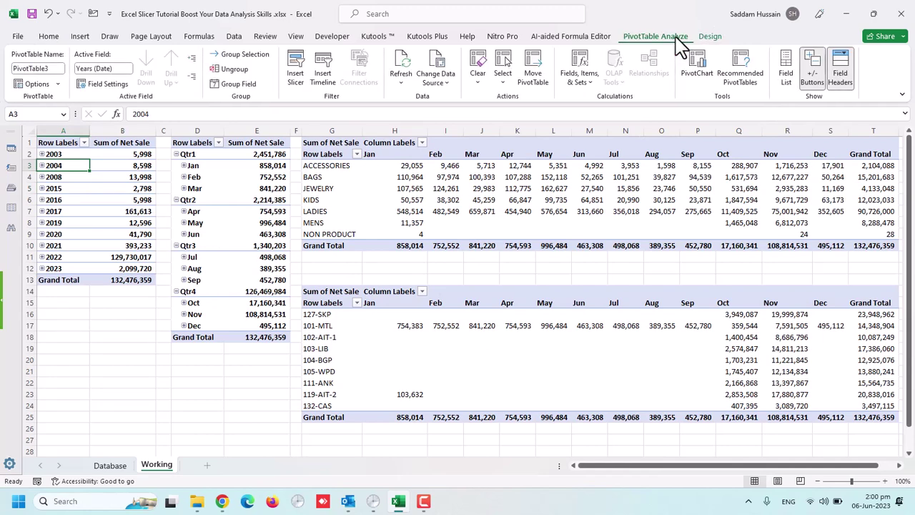
{"action": "left_click", "coordinate": [323, 68]}
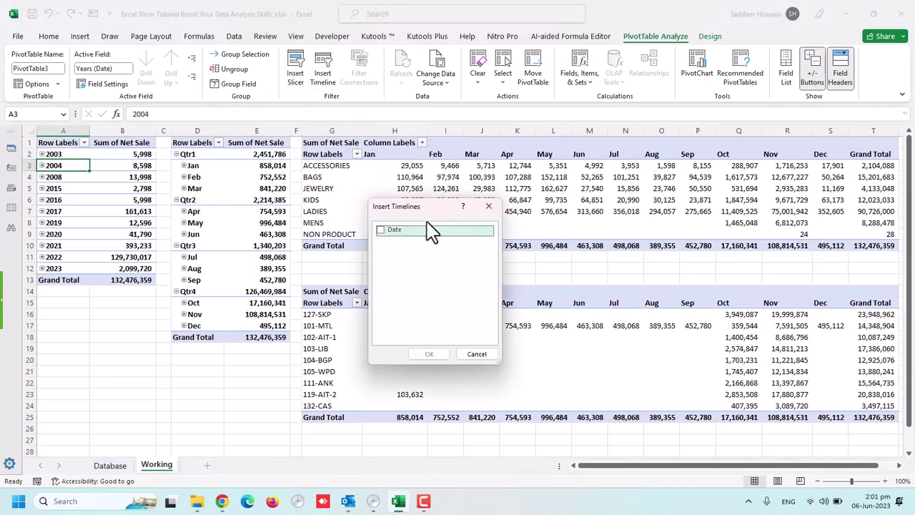
{"action": "left_click", "coordinate": [380, 229]}
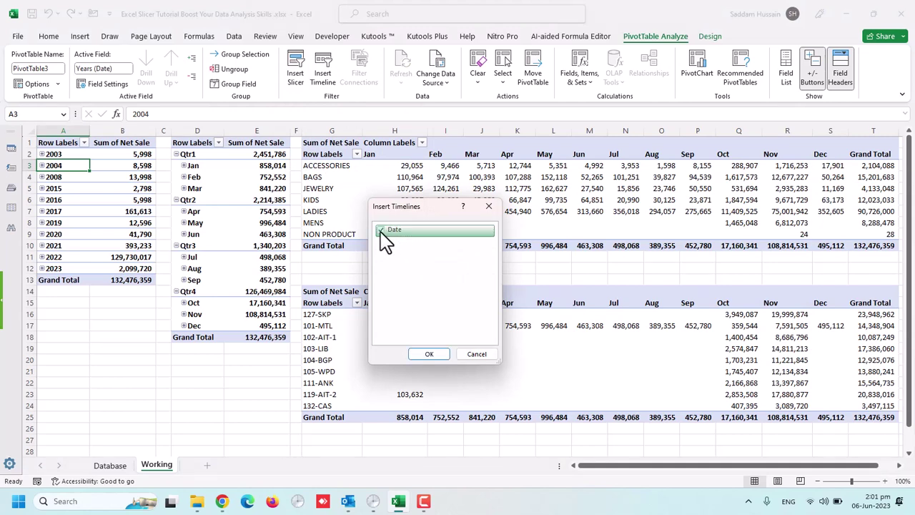
{"action": "left_click", "coordinate": [429, 354]}
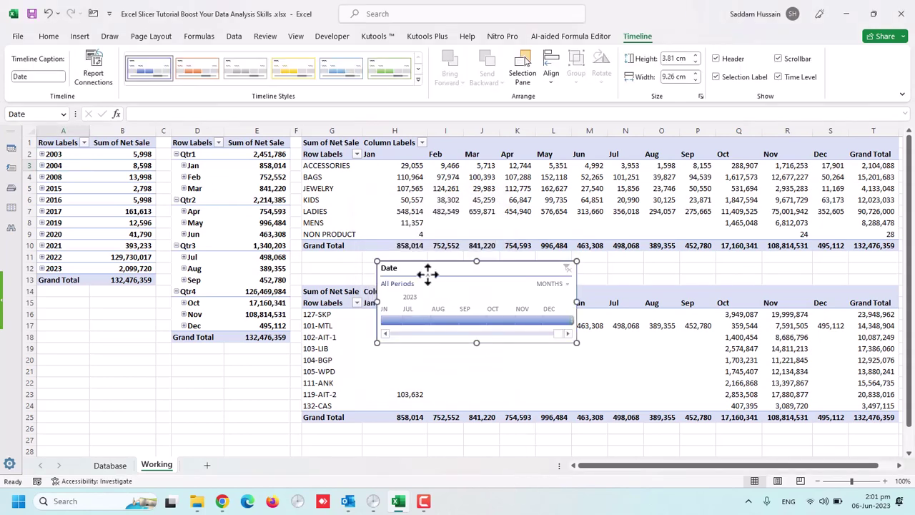
Step: Move the timeline below the year pivot's Grand Total row and give it the green timeline style
{"action": "left_click_drag", "start_coordinate": [427, 274], "coordinate": [162, 348]}
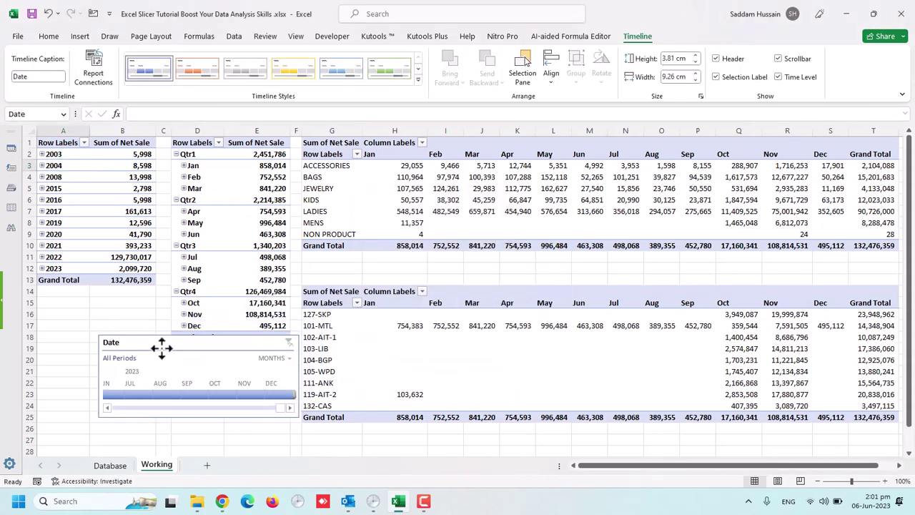
{"action": "left_click_drag", "start_coordinate": [162, 348], "coordinate": [120, 365]}
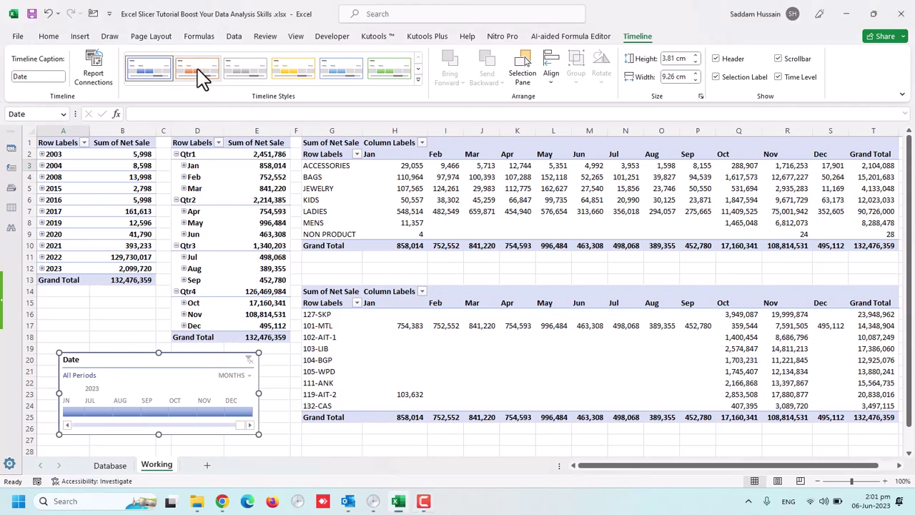
{"action": "left_click", "coordinate": [215, 75]}
{"action": "left_click", "coordinate": [254, 75]}
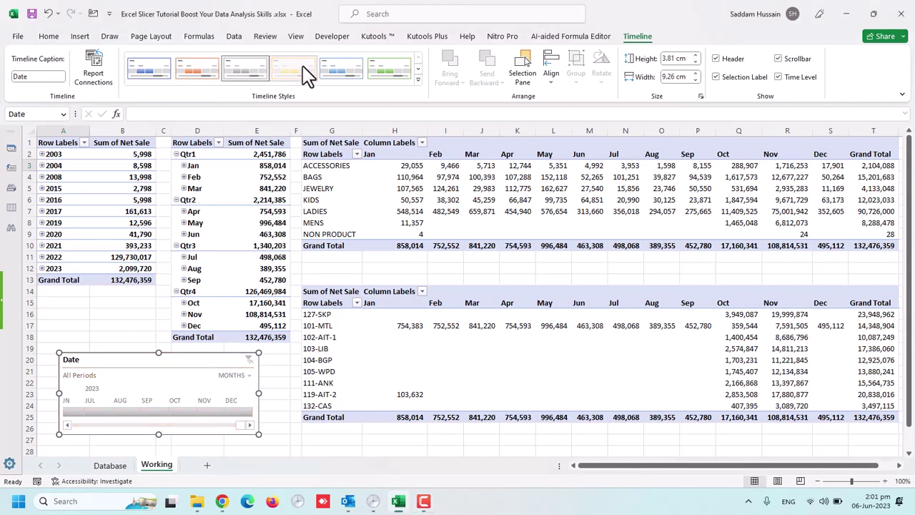
{"action": "left_click", "coordinate": [306, 75]}
{"action": "left_click", "coordinate": [345, 75]}
{"action": "left_click", "coordinate": [388, 76]}
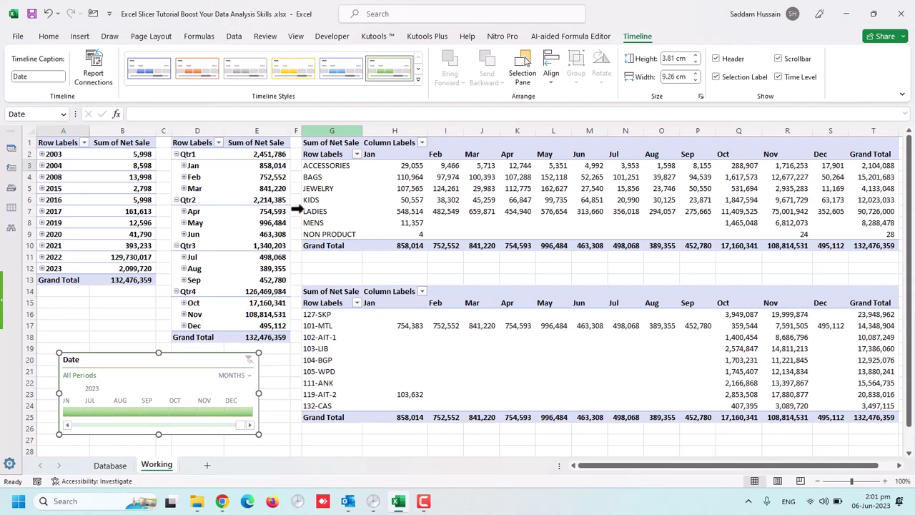
{"action": "left_click_drag", "start_coordinate": [189, 359], "coordinate": [206, 357]}
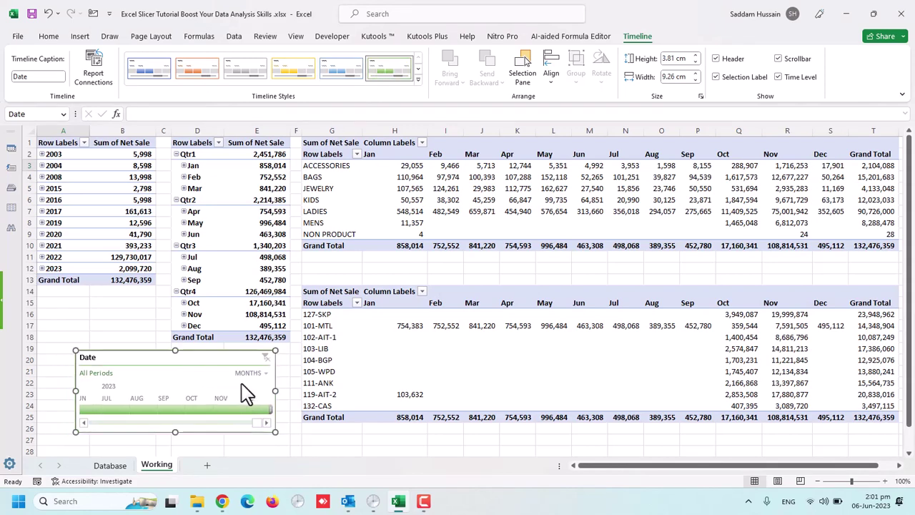
Step: Switch the timeline to YEARS and try filtering 2021, then widening the range toward 2022 and 2020
{"action": "left_click", "coordinate": [266, 376]}
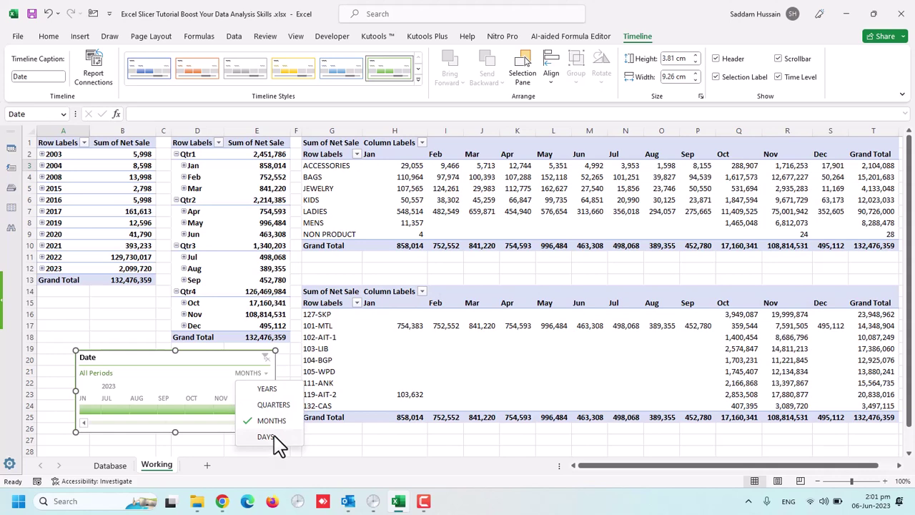
{"action": "left_click", "coordinate": [278, 391]}
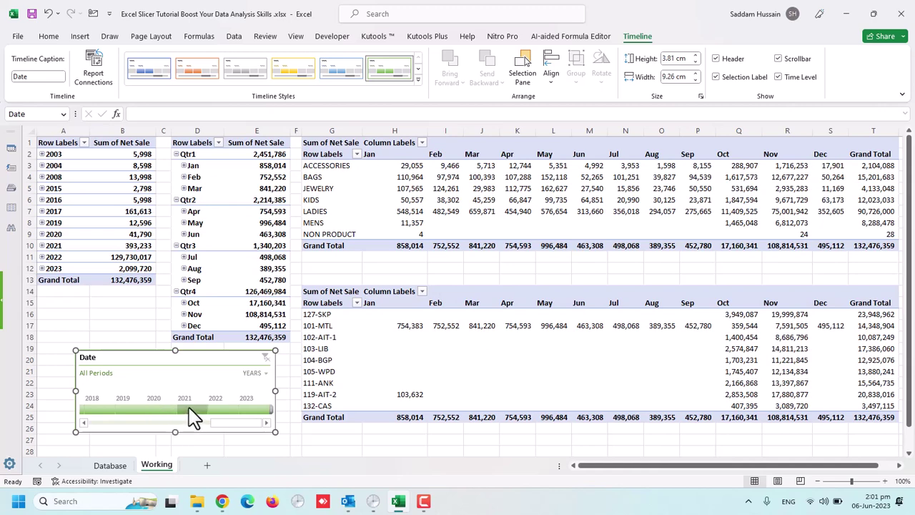
{"action": "left_click", "coordinate": [190, 409]}
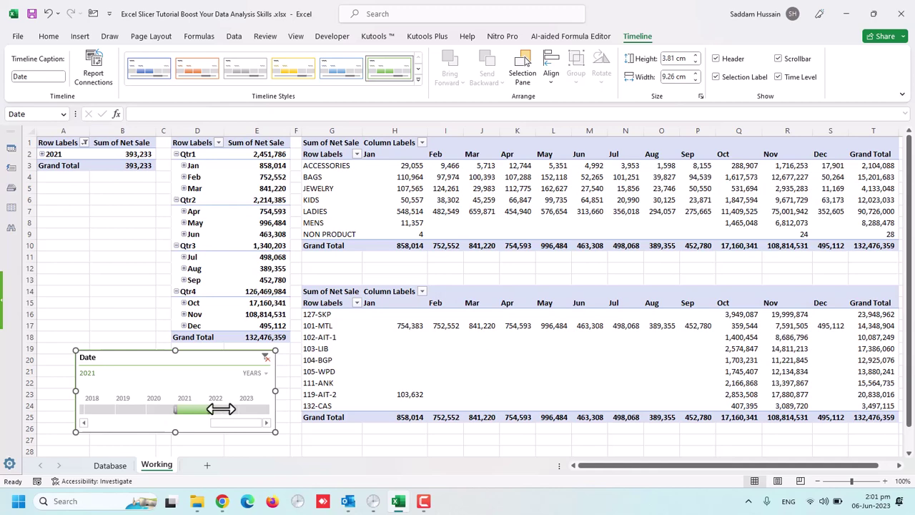
{"action": "left_click_drag", "start_coordinate": [221, 409], "coordinate": [237, 409]}
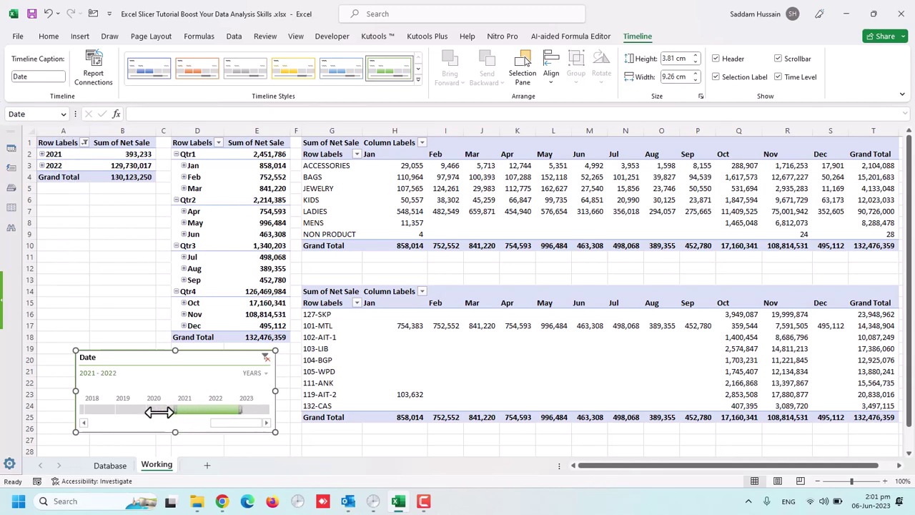
{"action": "left_click_drag", "start_coordinate": [153, 412], "coordinate": [147, 412]}
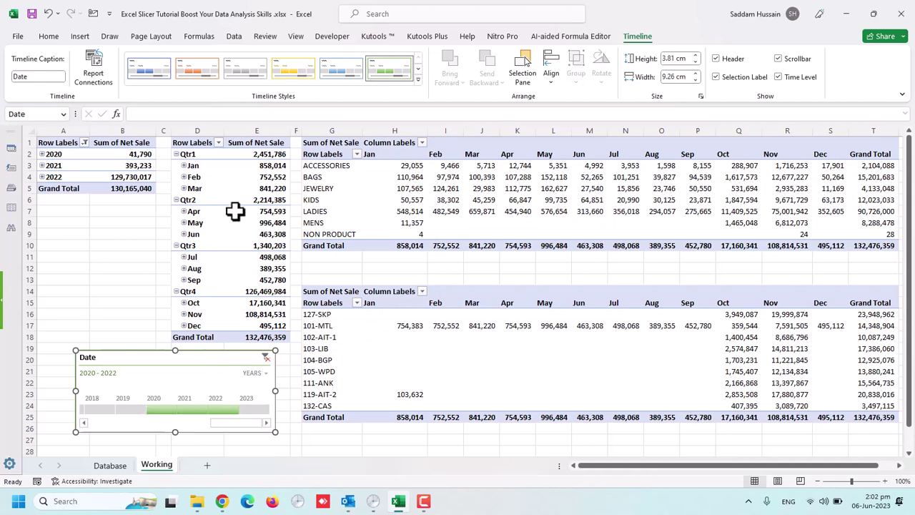
Step: Narrow the year filter to 2020–2021, bringing the year pivot total to 435,023
{"action": "left_click", "coordinate": [190, 408]}
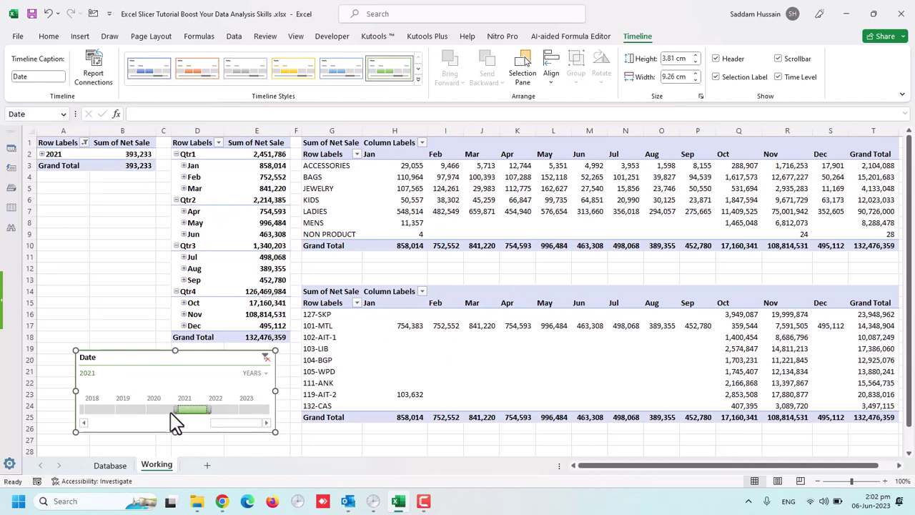
{"action": "left_click", "coordinate": [160, 409]}
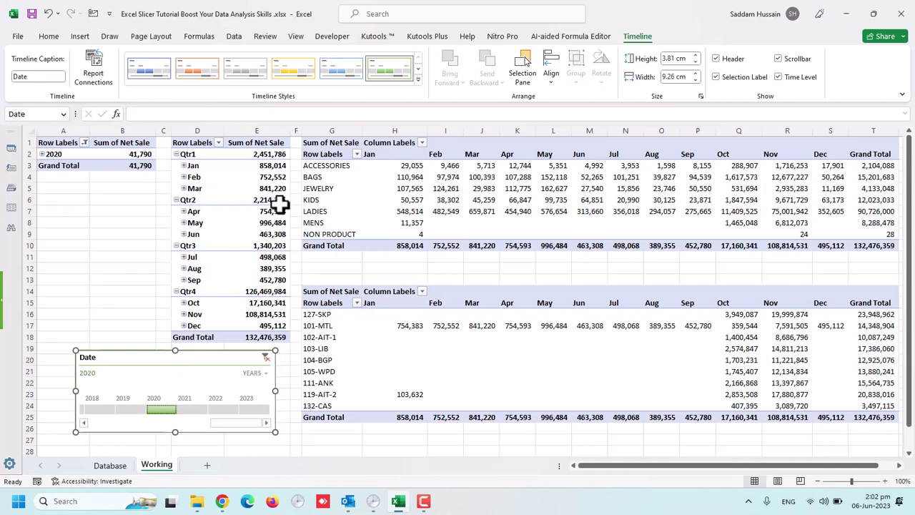
{"action": "left_click_drag", "start_coordinate": [178, 409], "coordinate": [207, 410]}
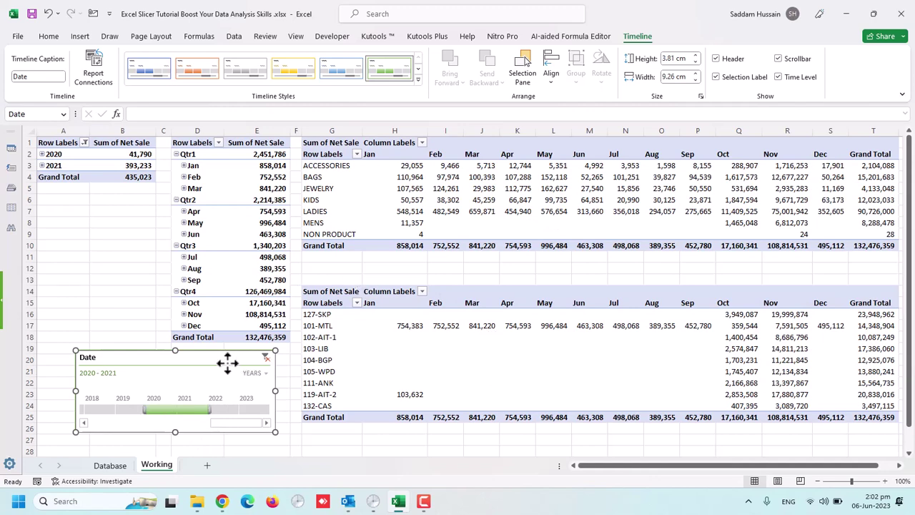
Step: Connect the Date timeline to PivotTable3, PivotTable4, PivotTable5 and PivotTable6 via Report Connections
{"action": "left_click", "coordinate": [98, 72]}
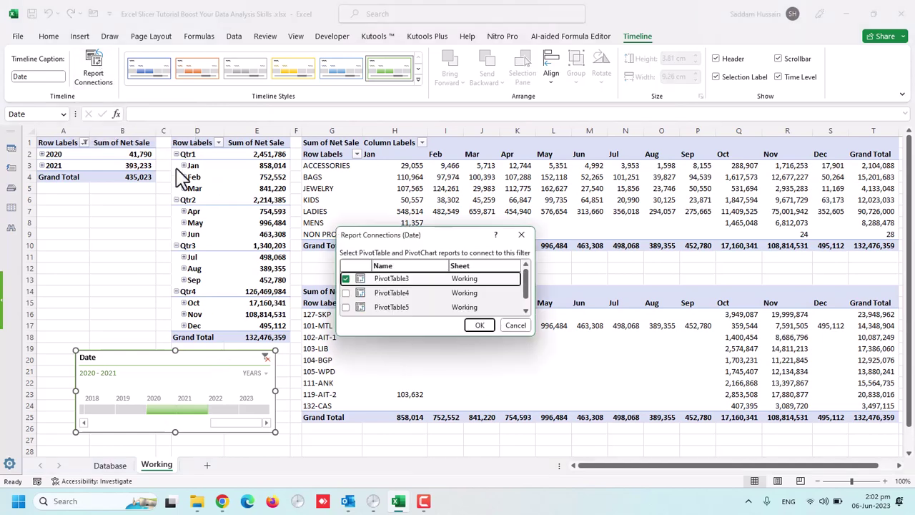
{"action": "left_click", "coordinate": [346, 293]}
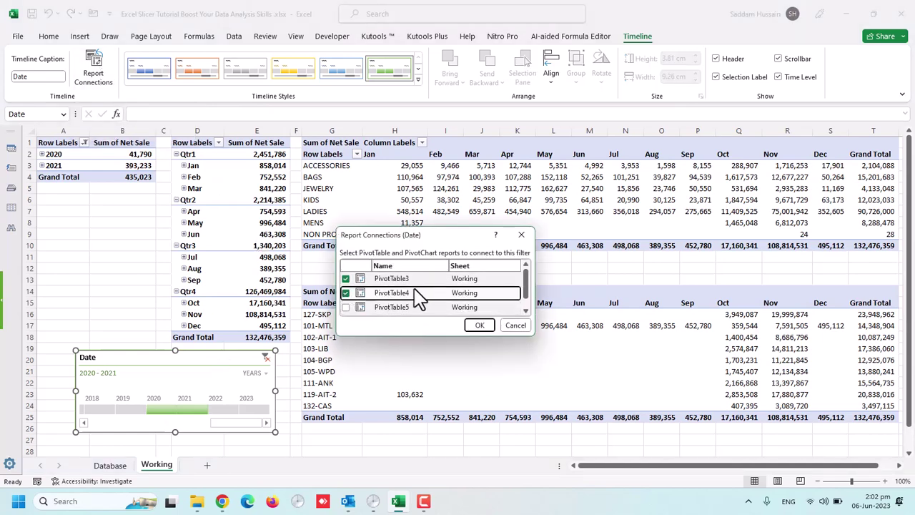
{"action": "scroll", "coordinate": [427, 299], "scroll_direction": "down", "scroll_amount": 1}
{"action": "left_click", "coordinate": [346, 293]}
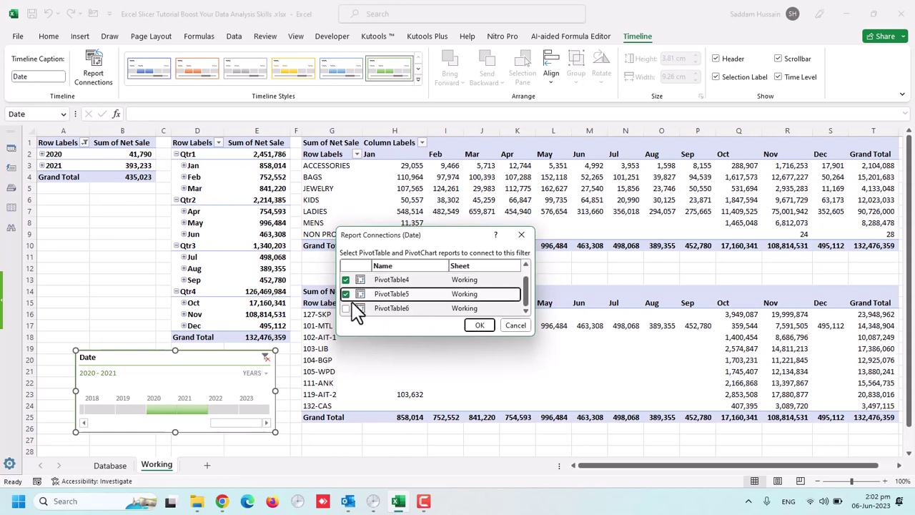
{"action": "left_click", "coordinate": [346, 308]}
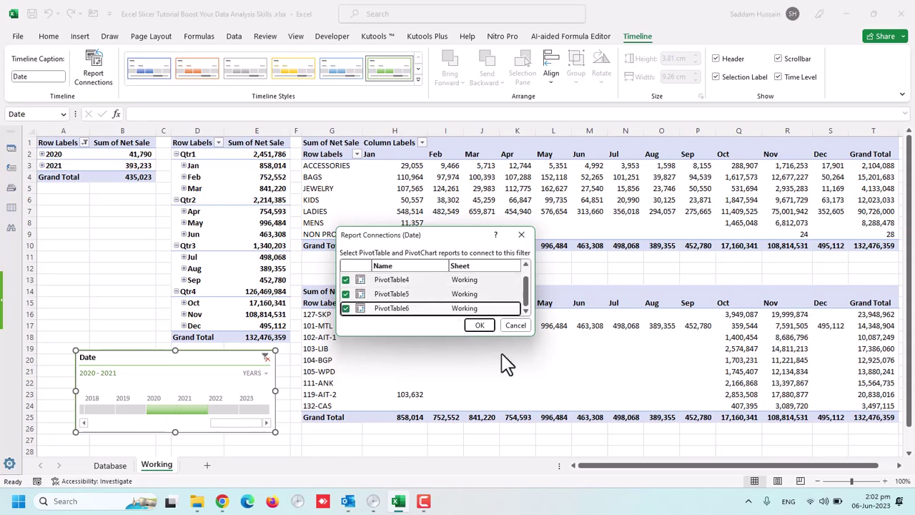
{"action": "left_click", "coordinate": [478, 326]}
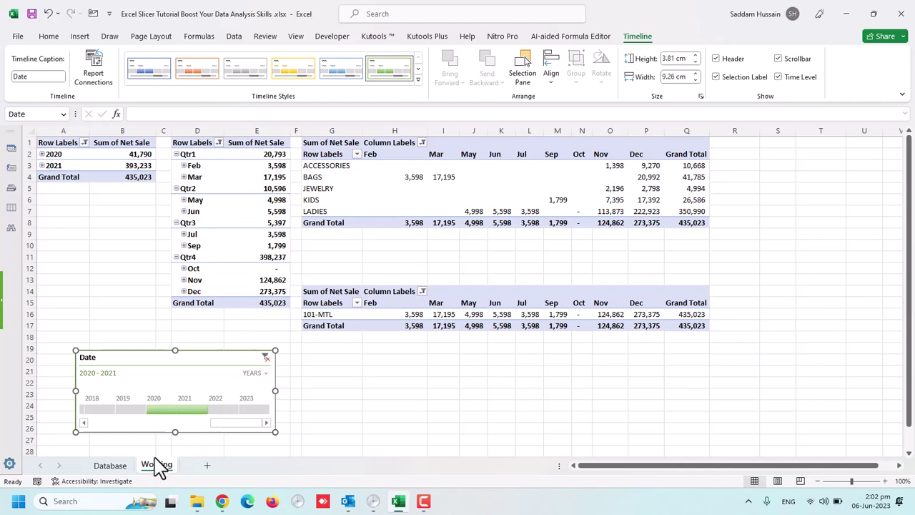
Step: Filter all pivots to 2022, then 2023, then 2020–2023, and finally clear the Date filter
{"action": "left_click", "coordinate": [225, 409]}
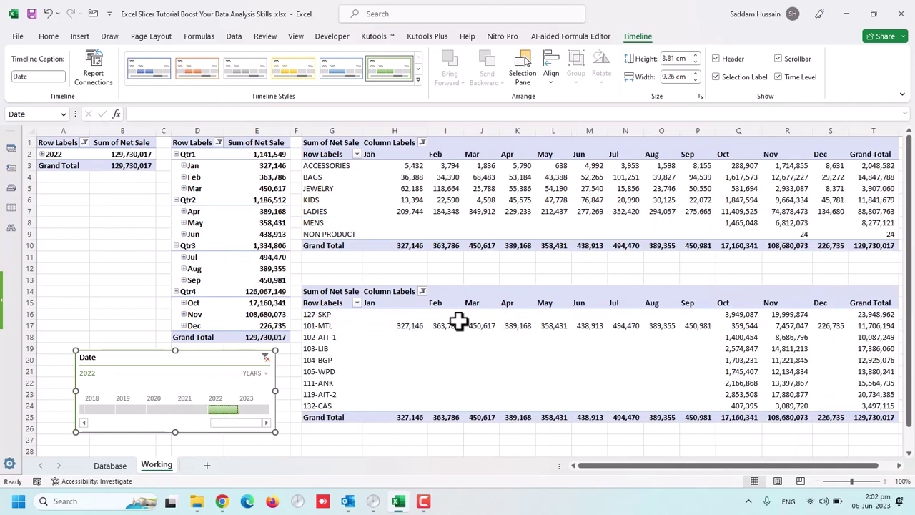
{"action": "left_click", "coordinate": [254, 409]}
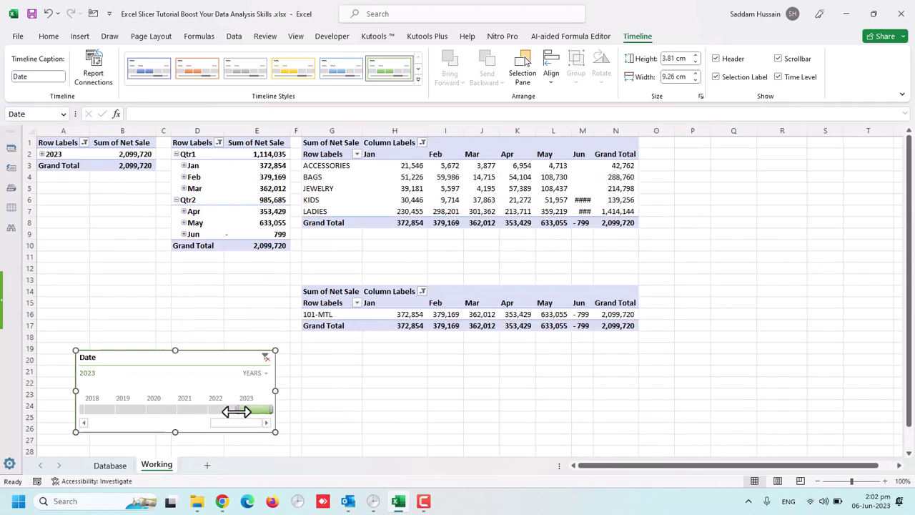
{"action": "left_click_drag", "start_coordinate": [236, 411], "coordinate": [145, 410]}
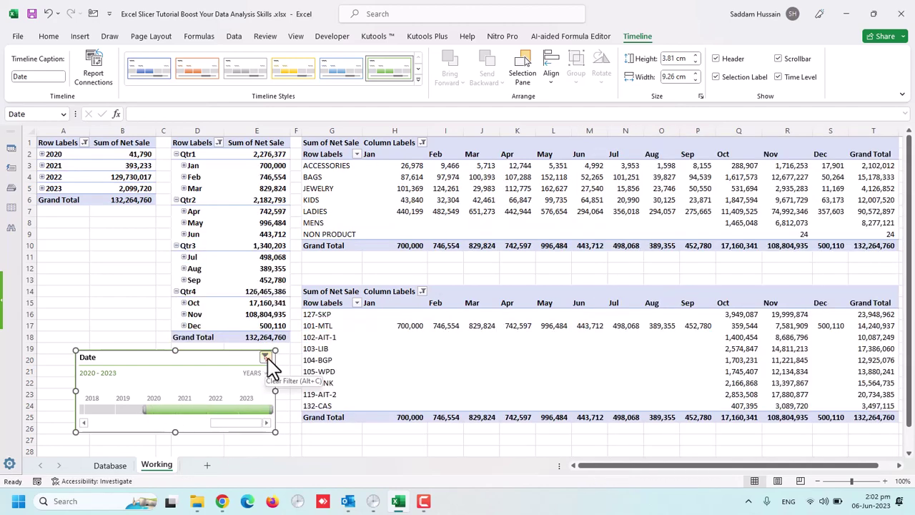
{"action": "left_click", "coordinate": [265, 356]}
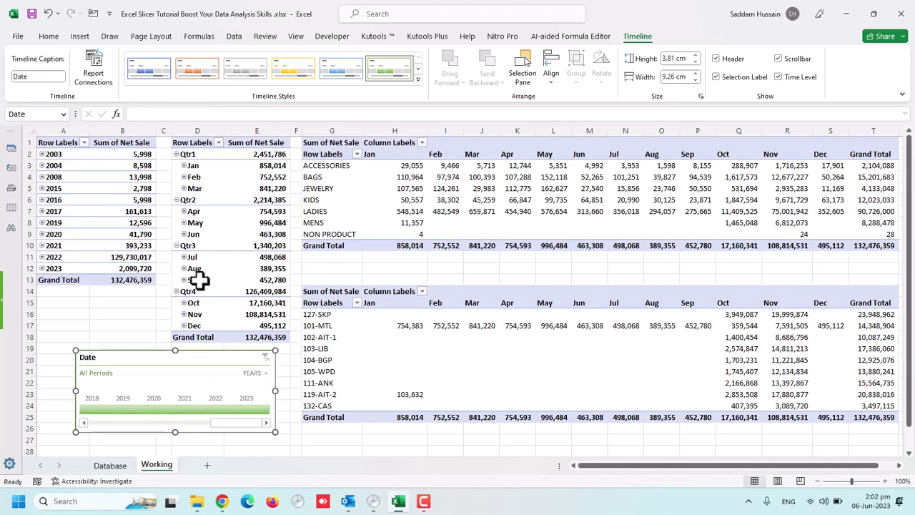
Step: Switch the timeline to MONTHS and filter all pivots to Jan–Apr 2021
{"action": "left_click", "coordinate": [265, 373]}
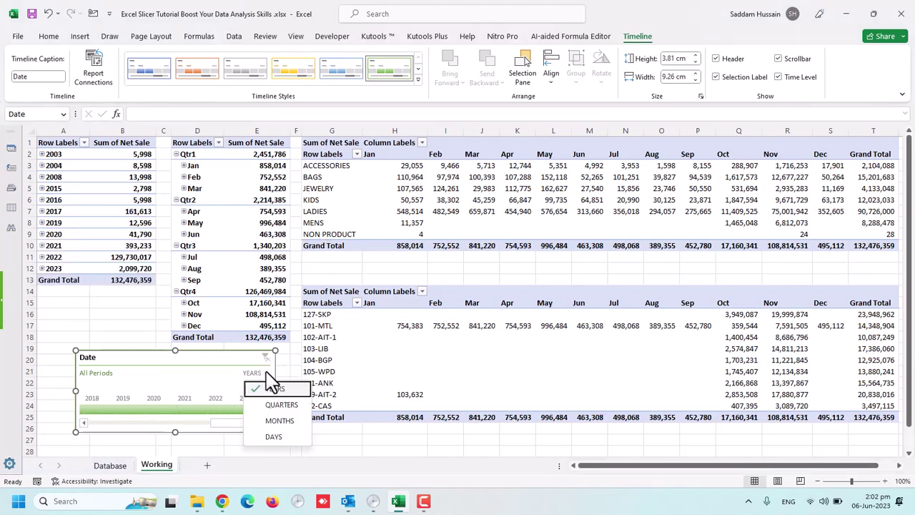
{"action": "left_click", "coordinate": [277, 421]}
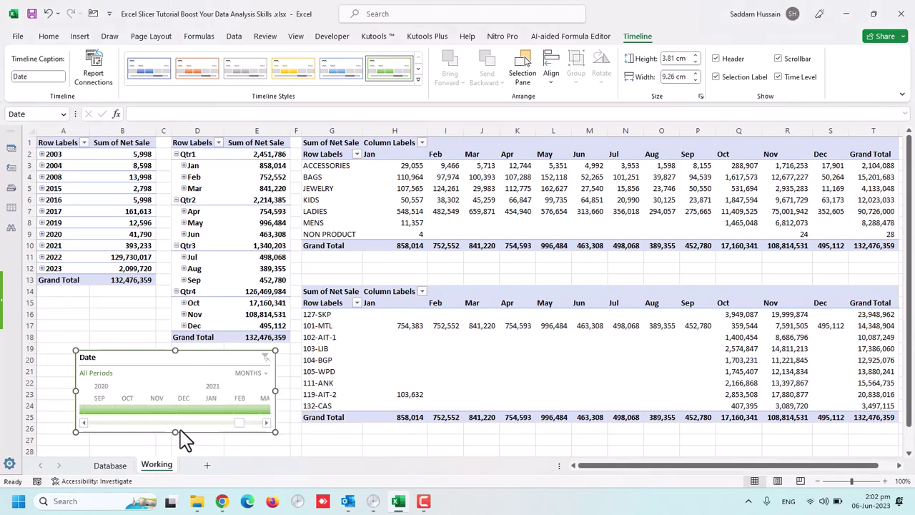
{"action": "left_click", "coordinate": [218, 410]}
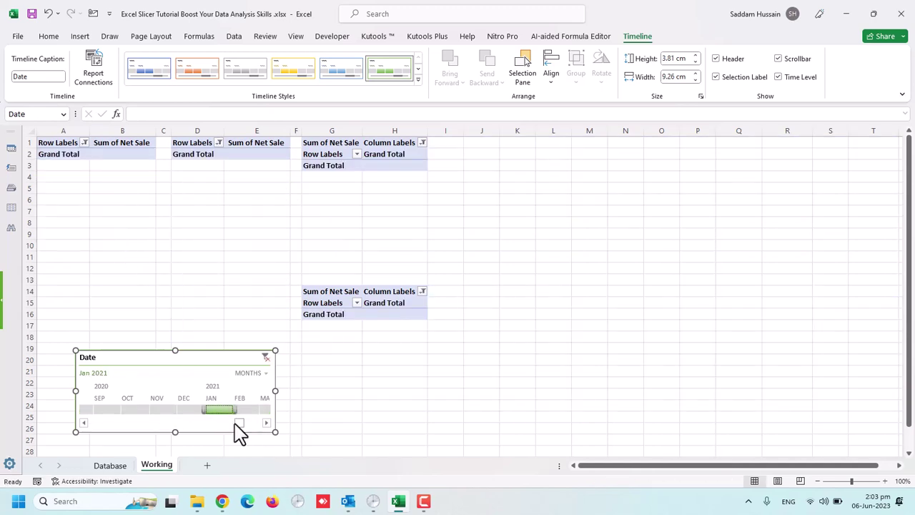
{"action": "mouse_move", "coordinate": [234, 411]}
{"action": "left_mouse_down"}
{"action": "mouse_move", "coordinate": [293, 415]}
{"action": "mouse_move", "coordinate": [263, 413]}
{"action": "left_mouse_up"}
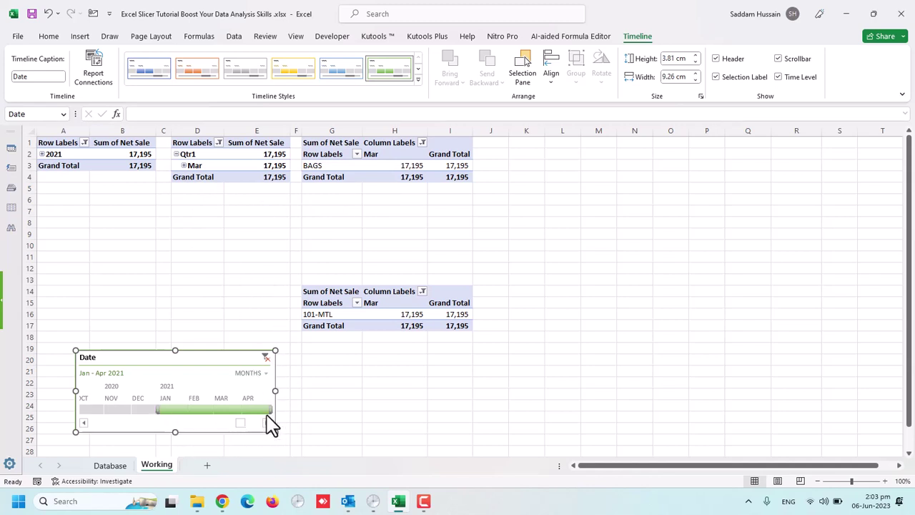
{"action": "left_click", "coordinate": [261, 373]}
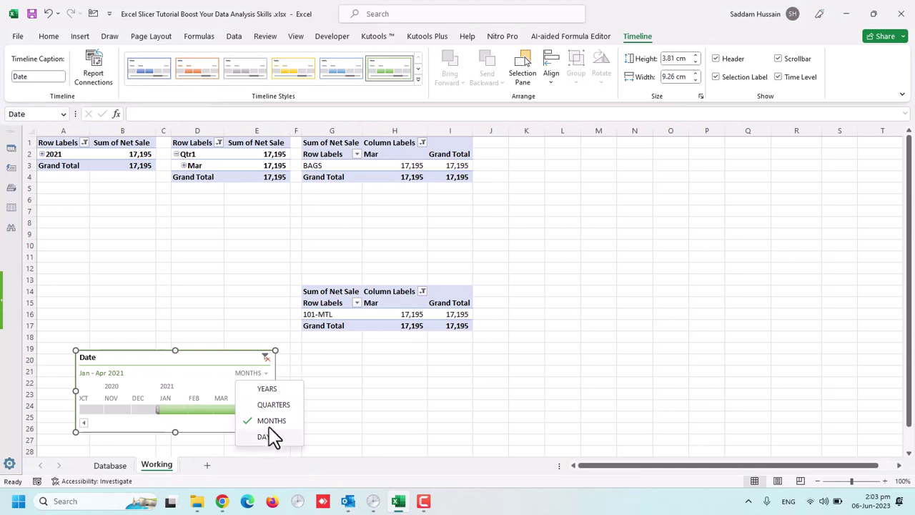
Step: Switch the timeline to QUARTERS, try Q3 2021 and Q1 2022, then select Q2 2023
{"action": "left_click", "coordinate": [273, 404]}
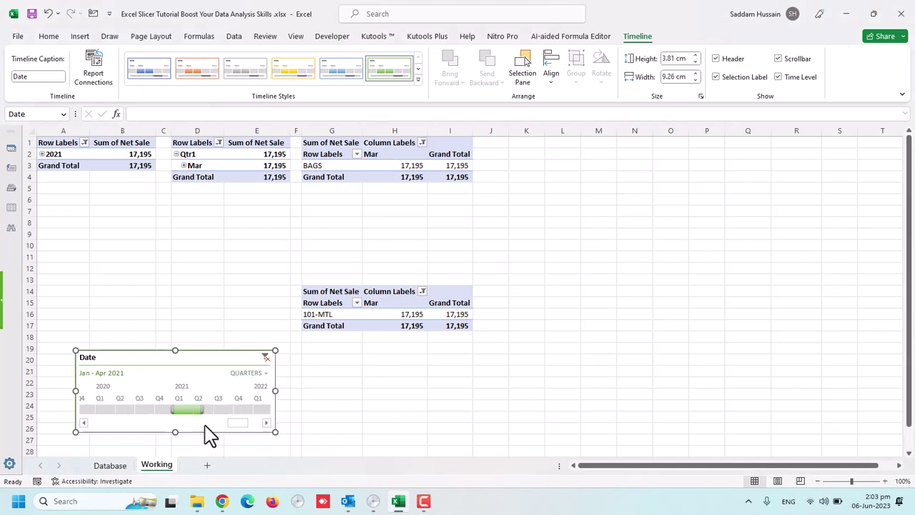
{"action": "left_click", "coordinate": [226, 408]}
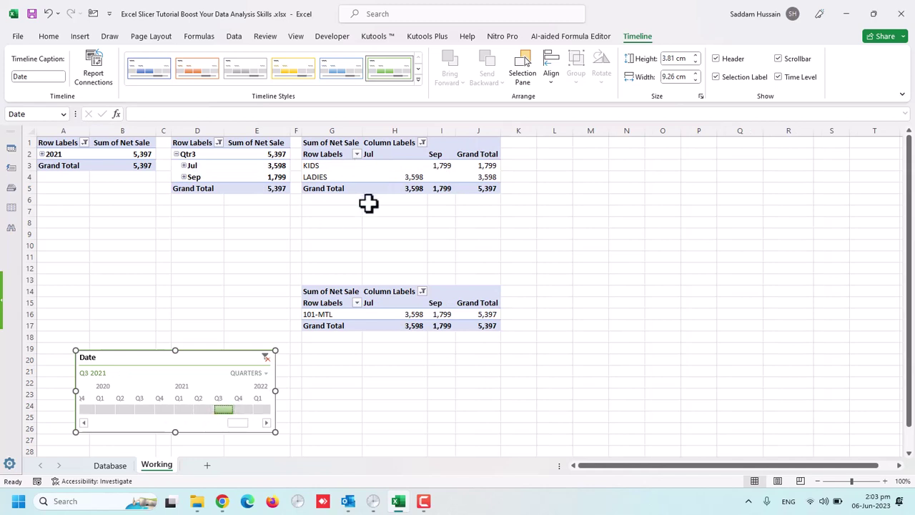
{"action": "left_click", "coordinate": [260, 409]}
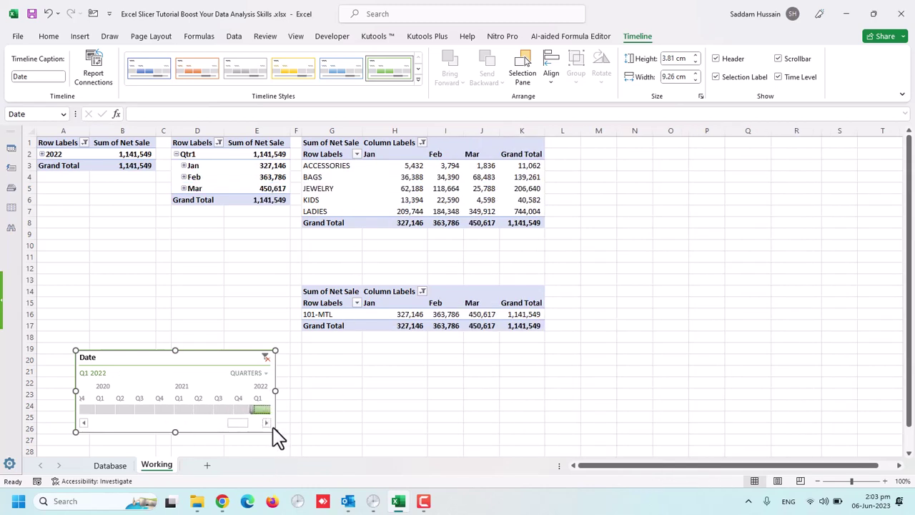
{"action": "left_click", "coordinate": [267, 423]}
{"action": "left_click", "coordinate": [266, 423]}
{"action": "left_click", "coordinate": [267, 423]}
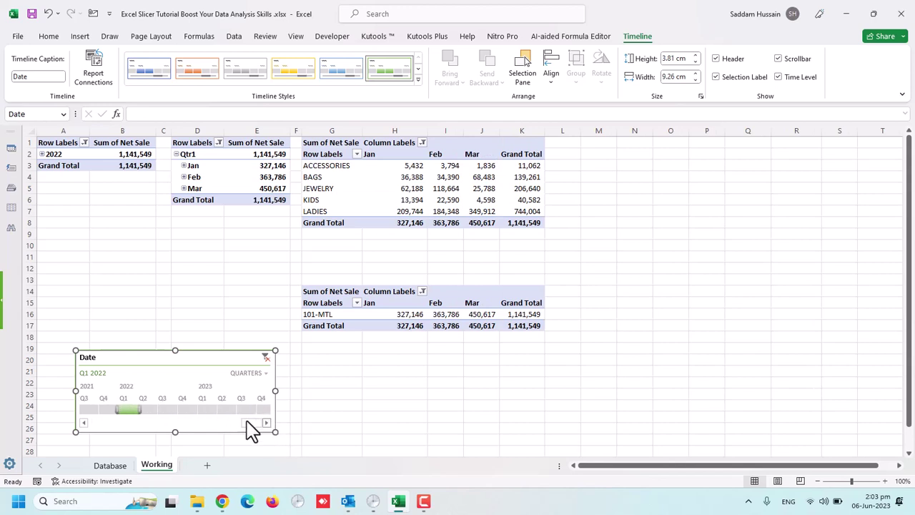
{"action": "left_click", "coordinate": [227, 409]}
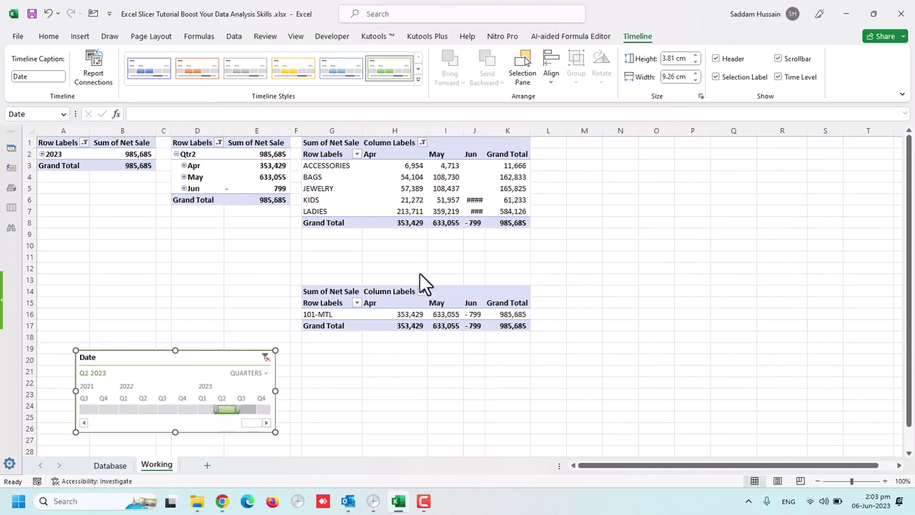